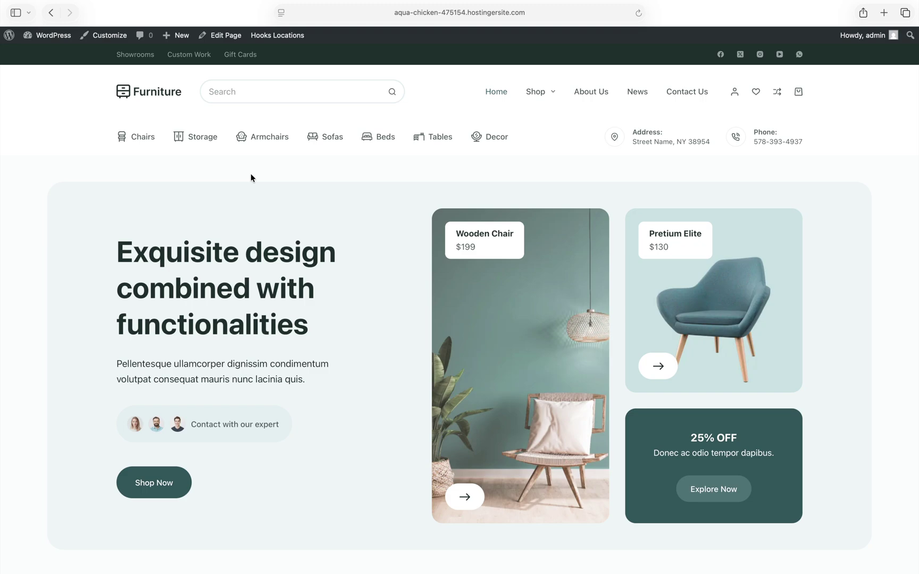
# From the donor admin's Tools > Export page, download an export of Navigation Menu Items only
pyautogui.click(52, 37)
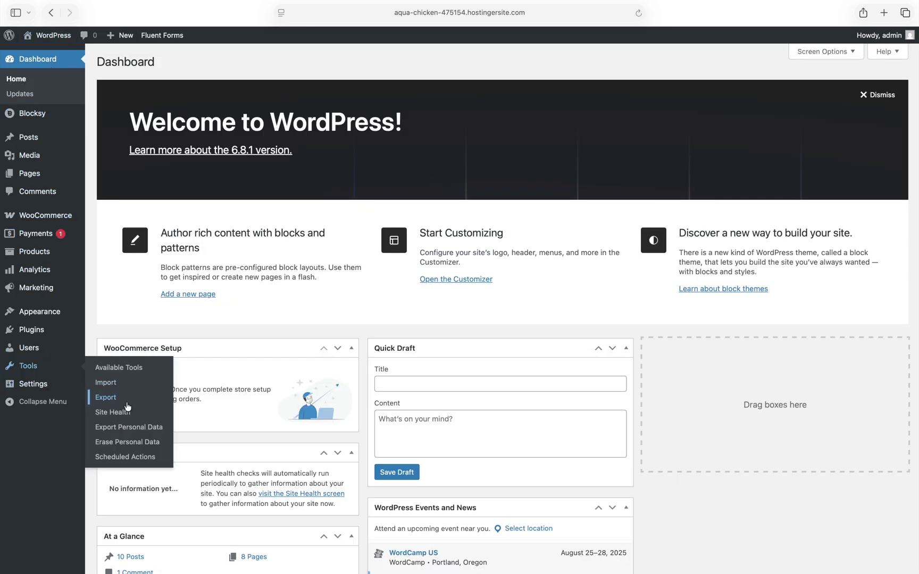
pyautogui.click(125, 401)
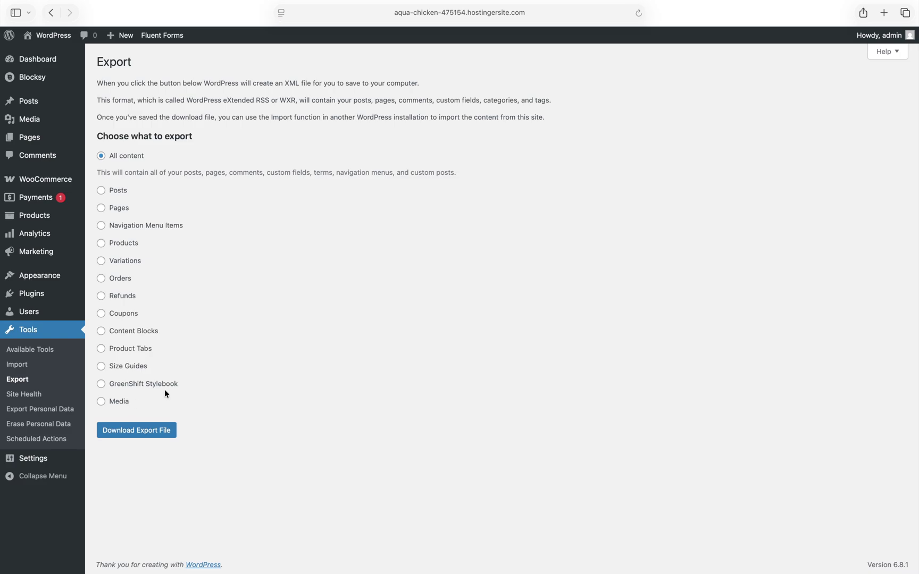
pyautogui.click(175, 224)
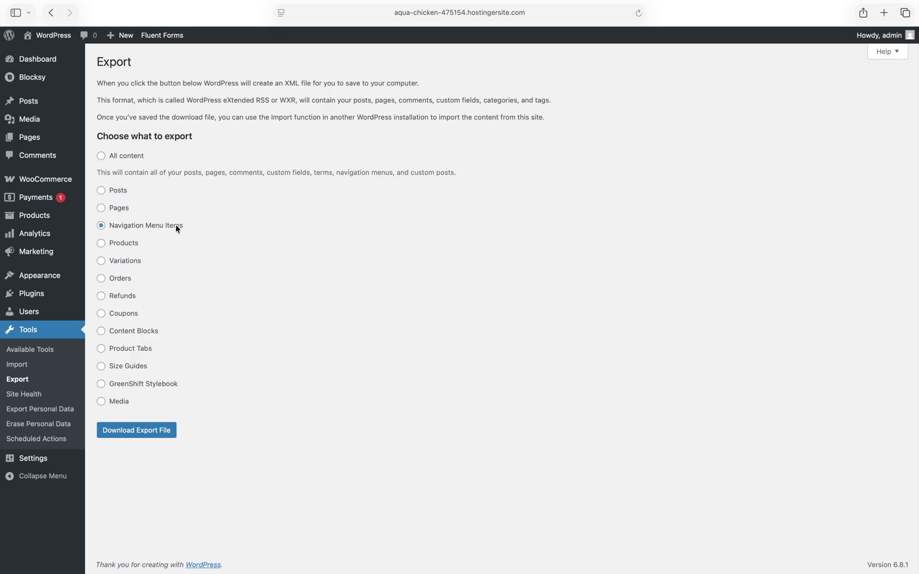
pyautogui.click(172, 432)
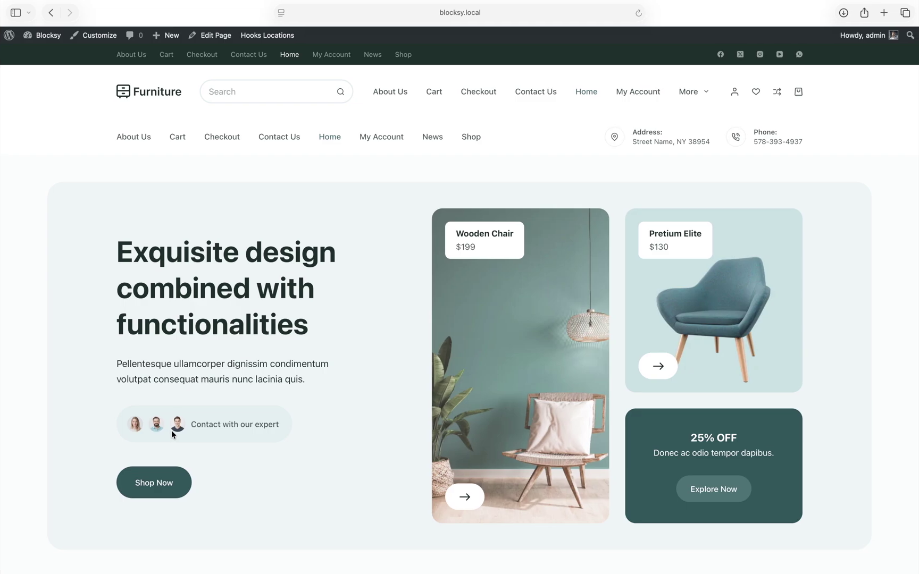
# From the blocksy.local dashboard, run the WordPress importer under Tools > Import
pyautogui.moveTo(45, 36)
pyautogui.click(50, 46)
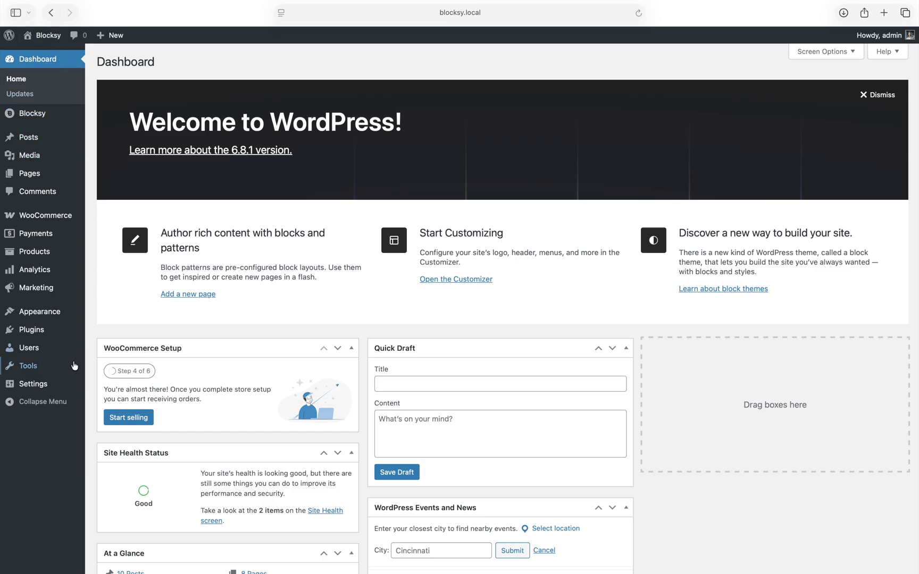
pyautogui.moveTo(29, 365)
pyautogui.click(118, 387)
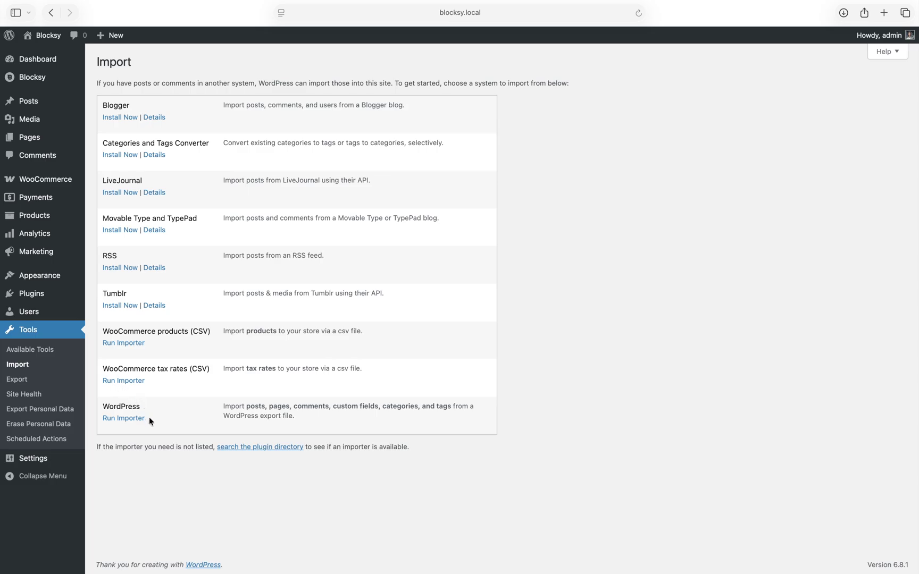
pyautogui.click(123, 419)
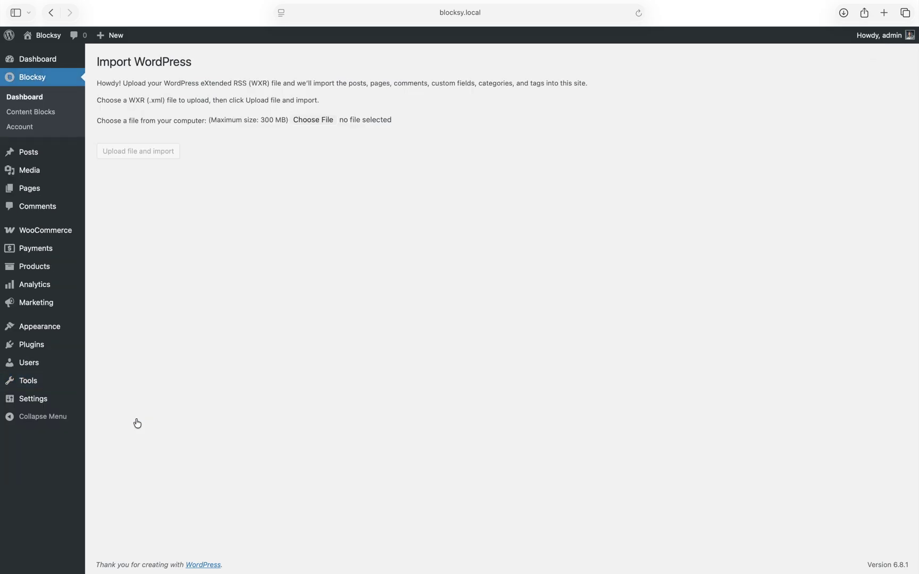
# Upload the downloaded menu export XML from Downloads into the importer
pyautogui.click(844, 13)
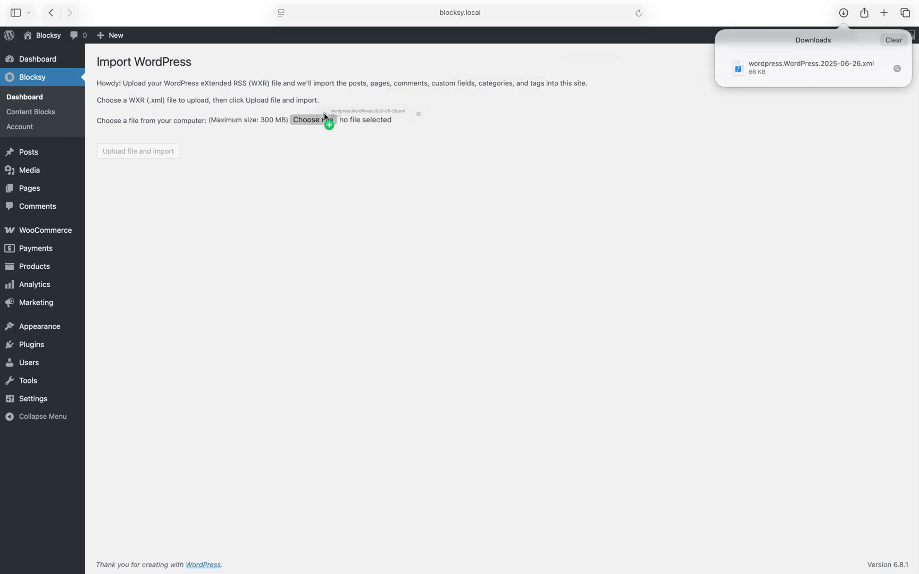
pyautogui.moveTo(737, 67); pyautogui.dragTo(316, 115)
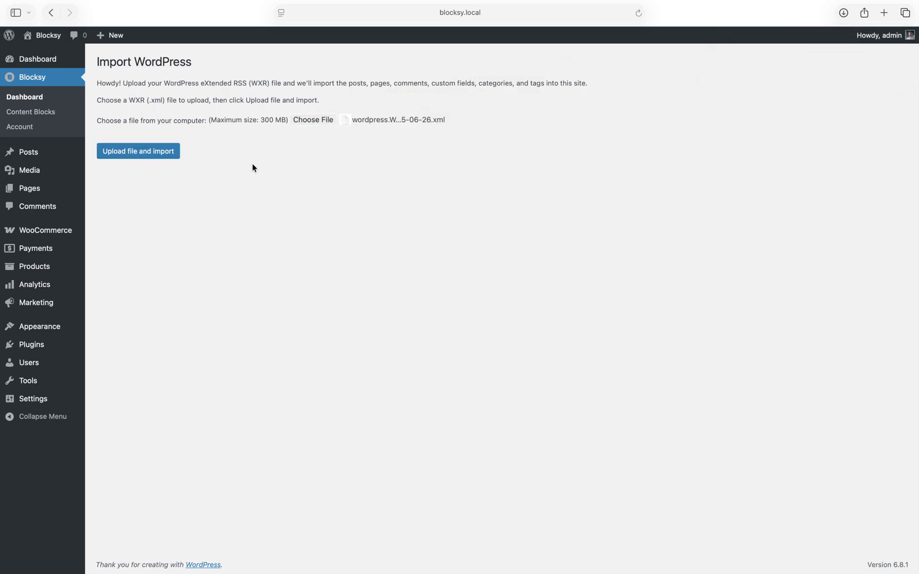
pyautogui.click(123, 154)
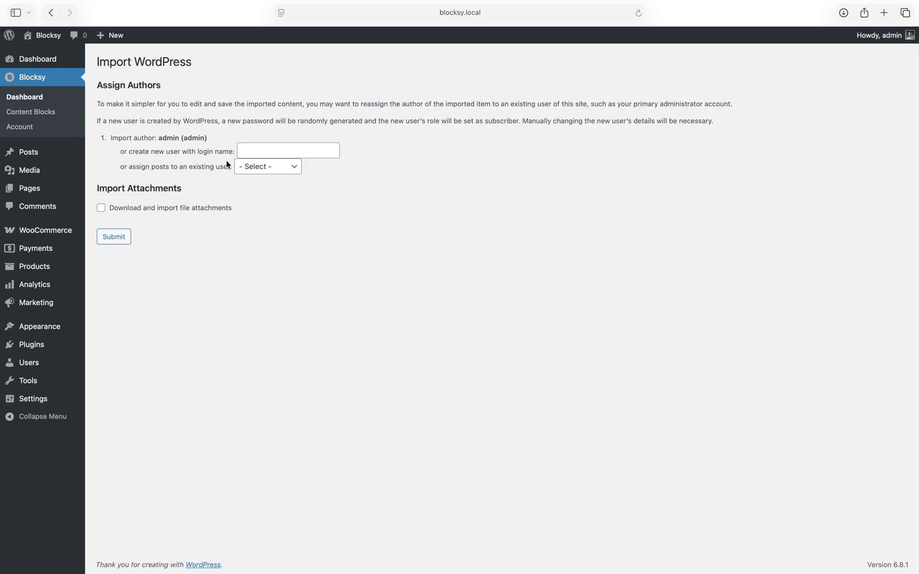
# Assign imported items to admin, include file attachments, and submit the import
pyautogui.click(253, 167)
pyautogui.click(266, 176)
pyautogui.click(221, 208)
pyautogui.click(125, 241)
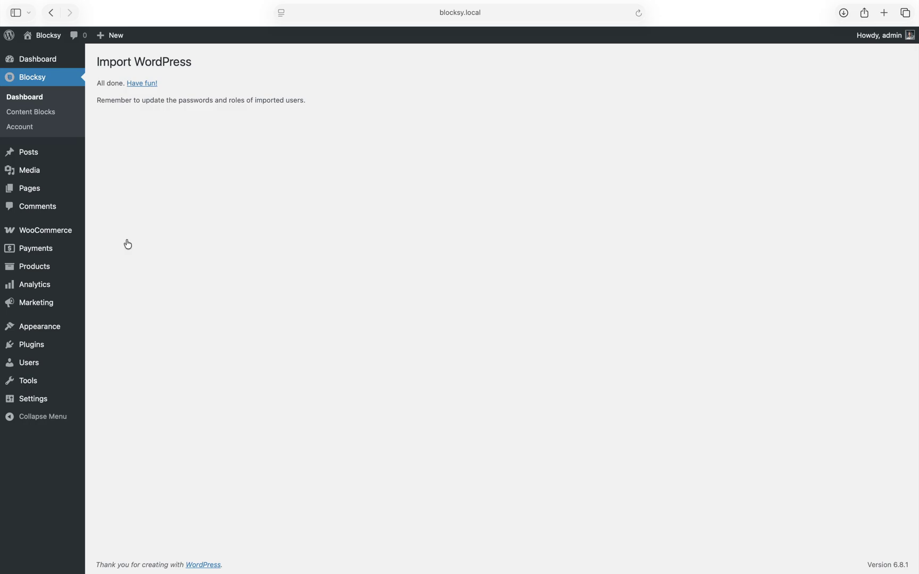
pyautogui.moveTo(39, 327)
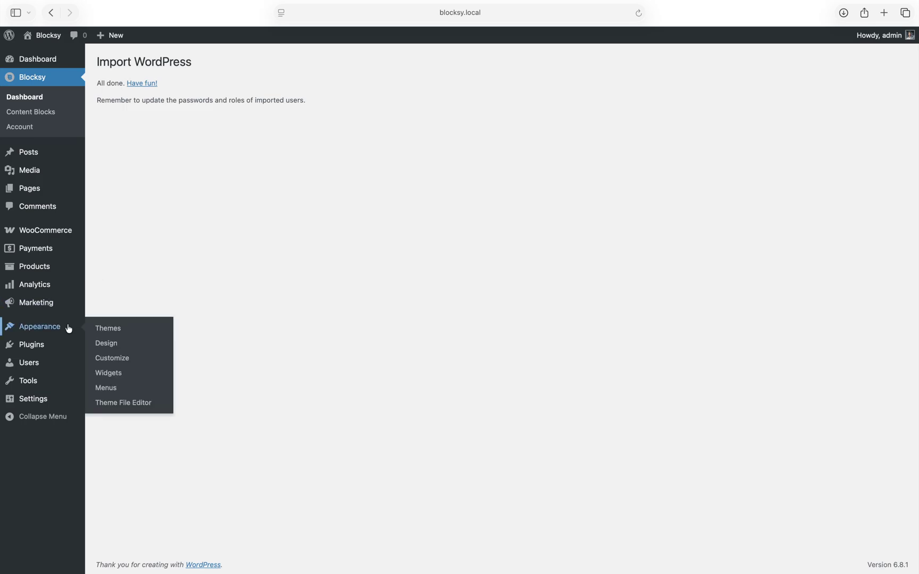
# Launch the theme Customizer from Appearance > Customize
pyautogui.click(137, 360)
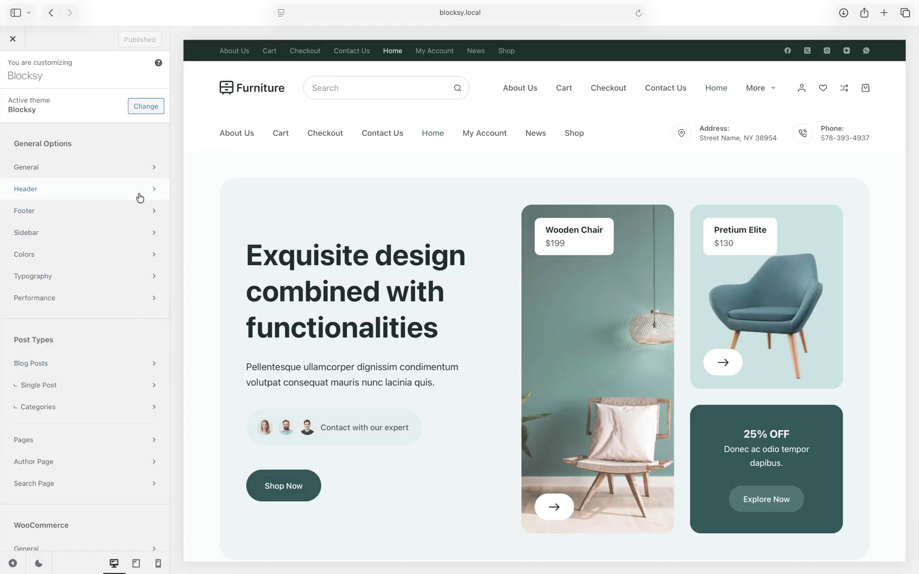
# In the Header settings, set the top row's menu to Header Secondary Menu
pyautogui.click(139, 198)
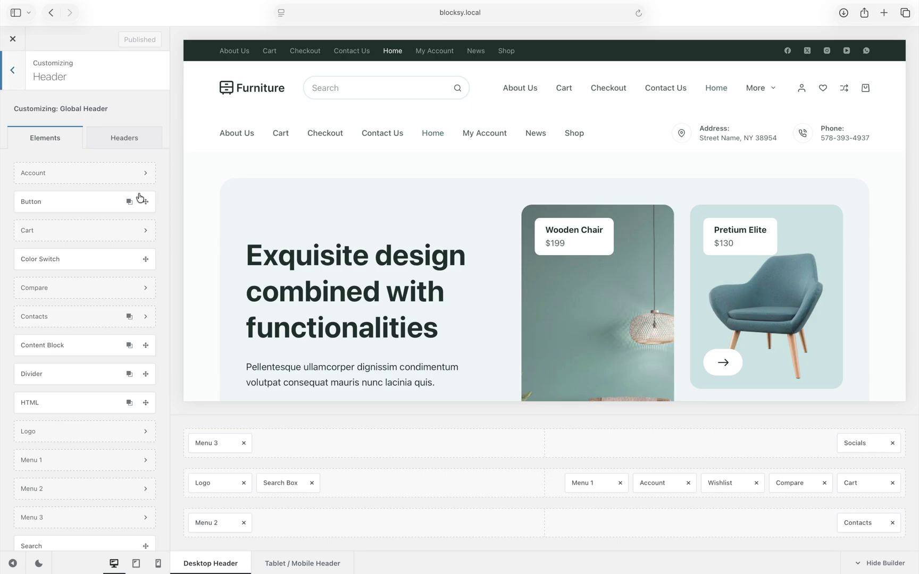
pyautogui.click(229, 440)
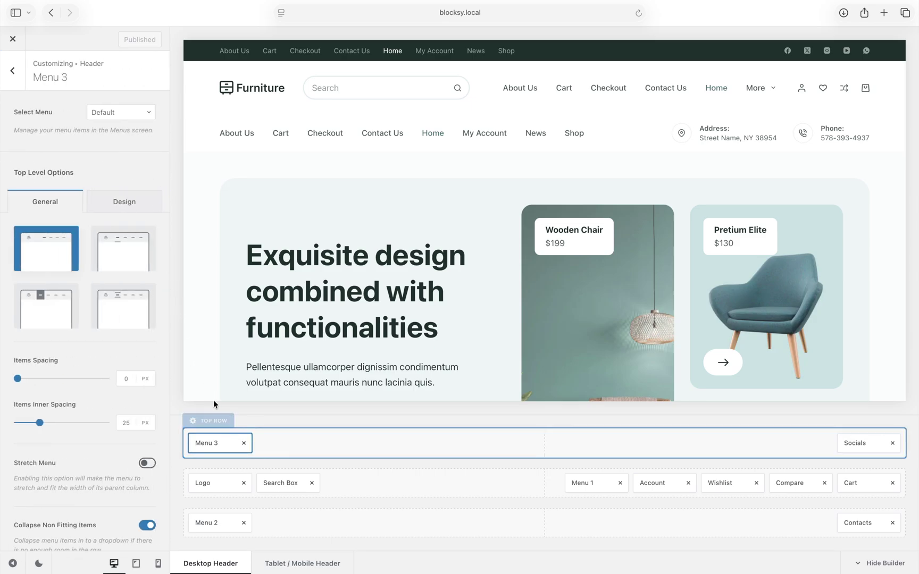
pyautogui.click(137, 116)
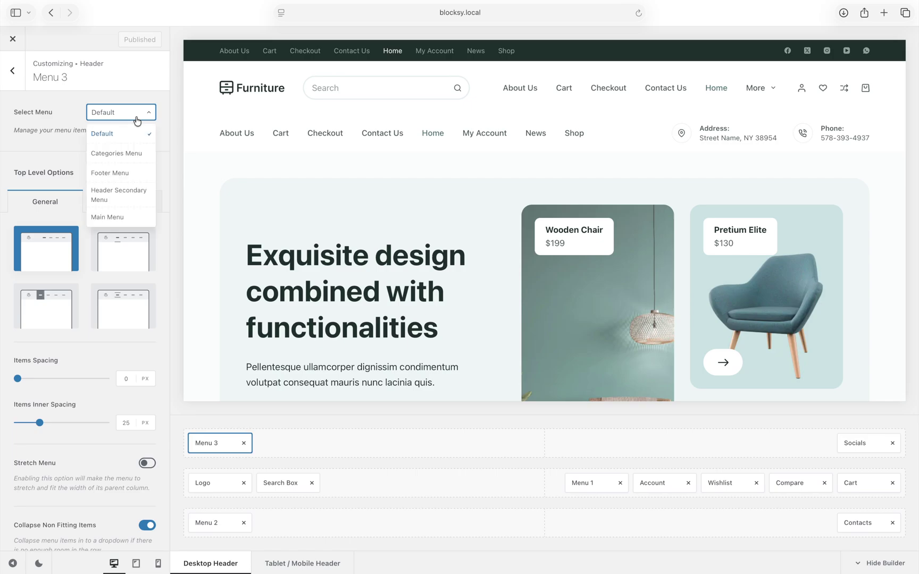
pyautogui.click(136, 194)
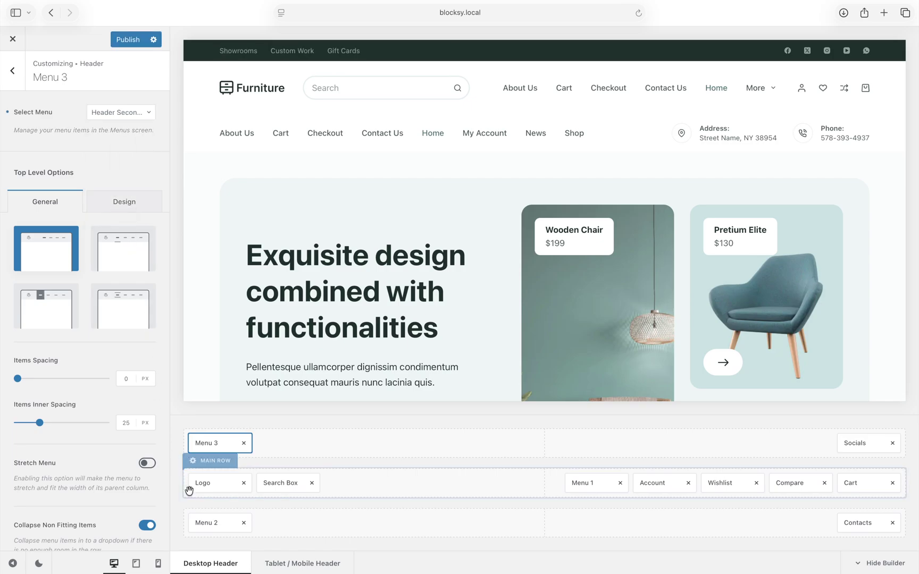
# Set the bottom header row's menu to Categories Menu
pyautogui.click(205, 521)
pyautogui.click(133, 113)
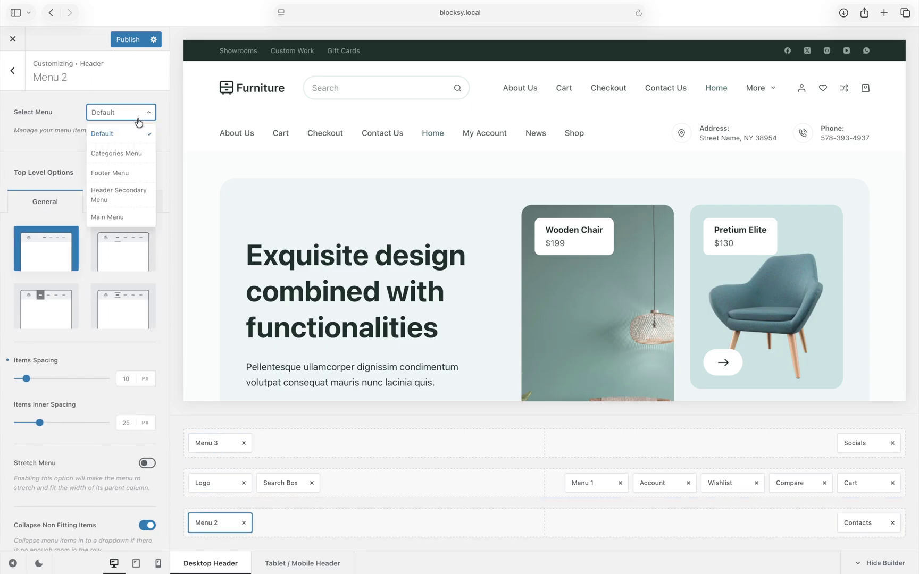
pyautogui.click(137, 153)
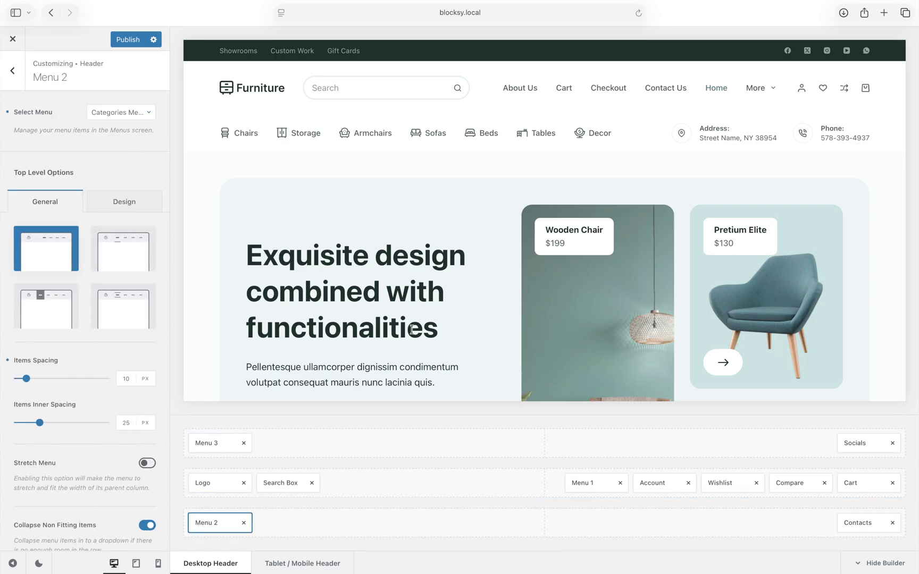
# Set the main header row's menu to Main Menu and publish the changes
pyautogui.click(587, 480)
pyautogui.click(121, 112)
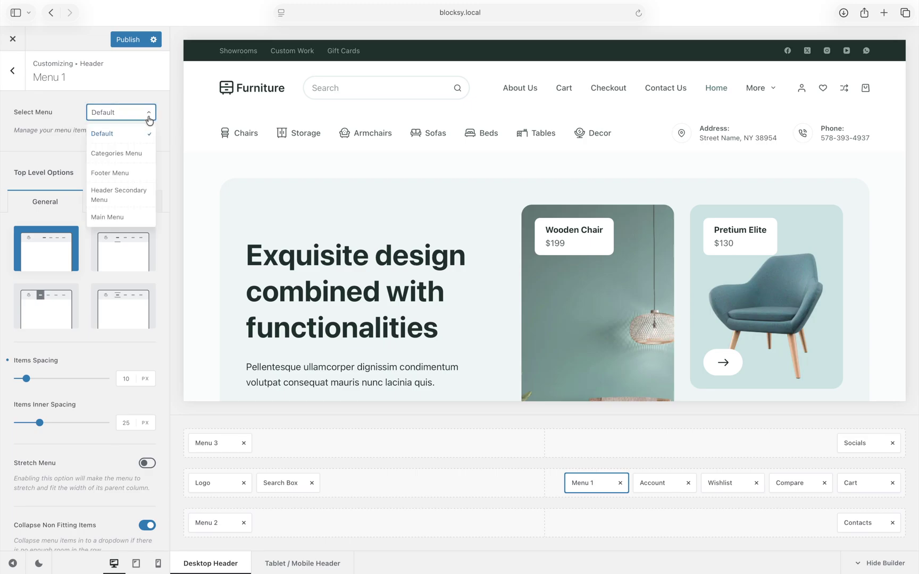
pyautogui.click(140, 216)
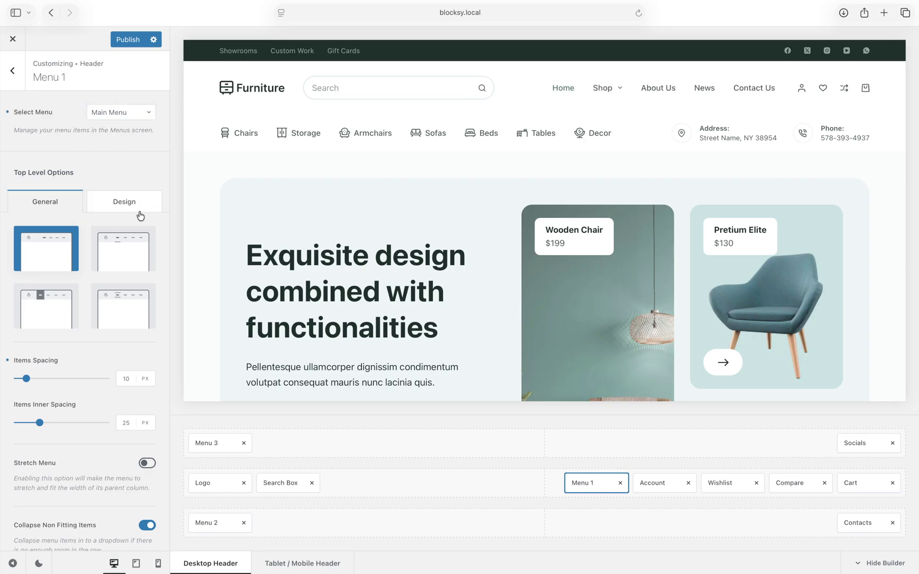
pyautogui.click(129, 45)
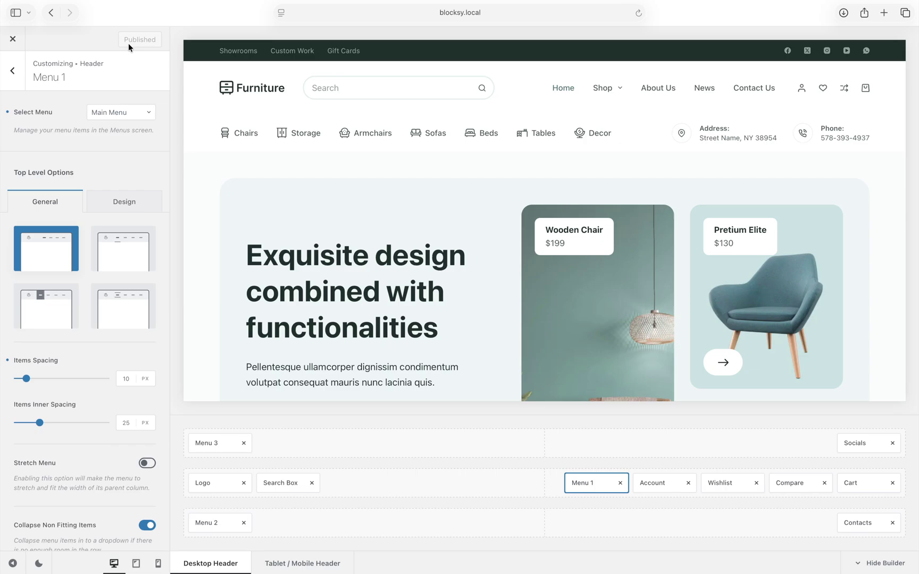